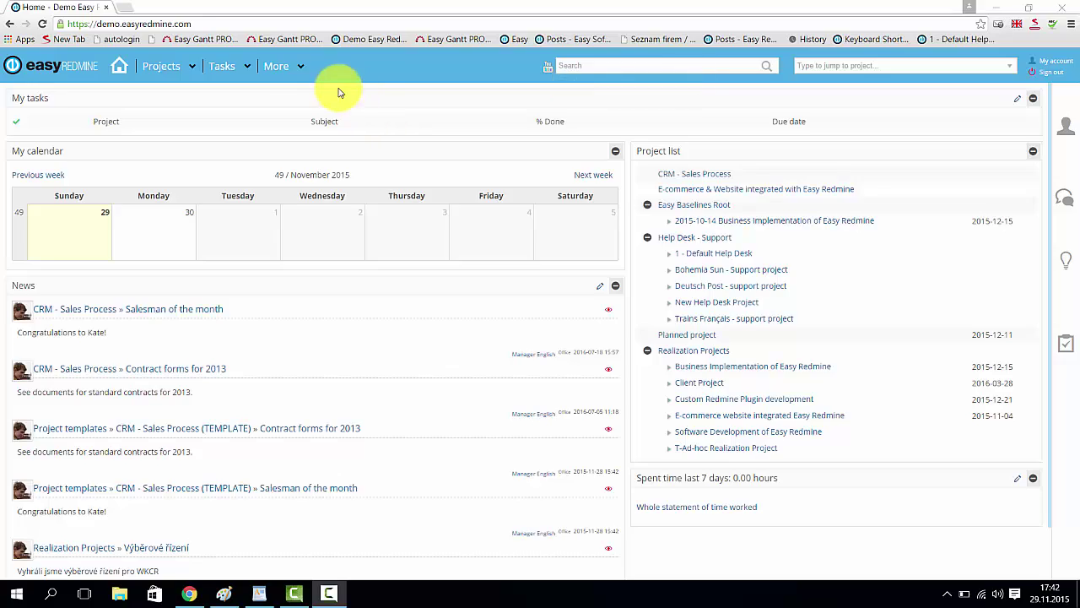
Step: Open the Authentication tab of the Administration settings
{"action": "left_click", "coordinate": [301, 75]}
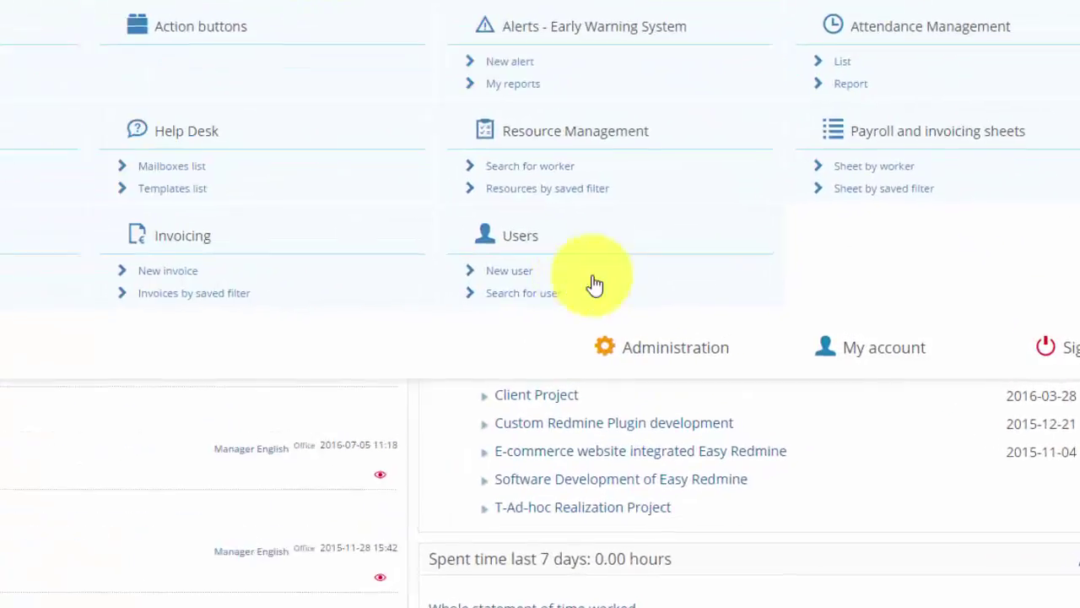
{"action": "left_click", "coordinate": [721, 338]}
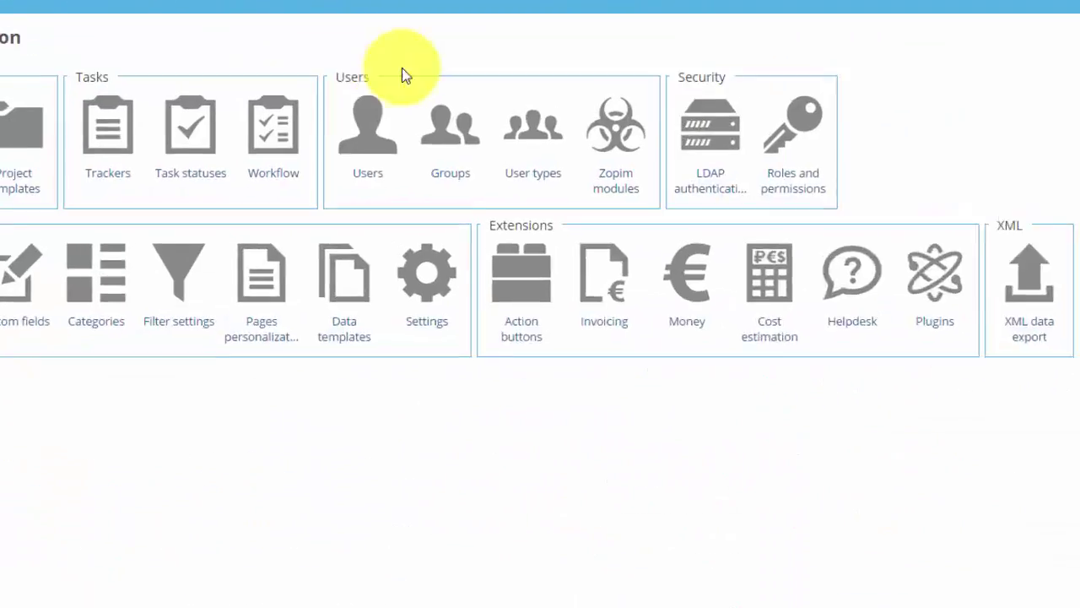
{"action": "left_click", "coordinate": [513, 338]}
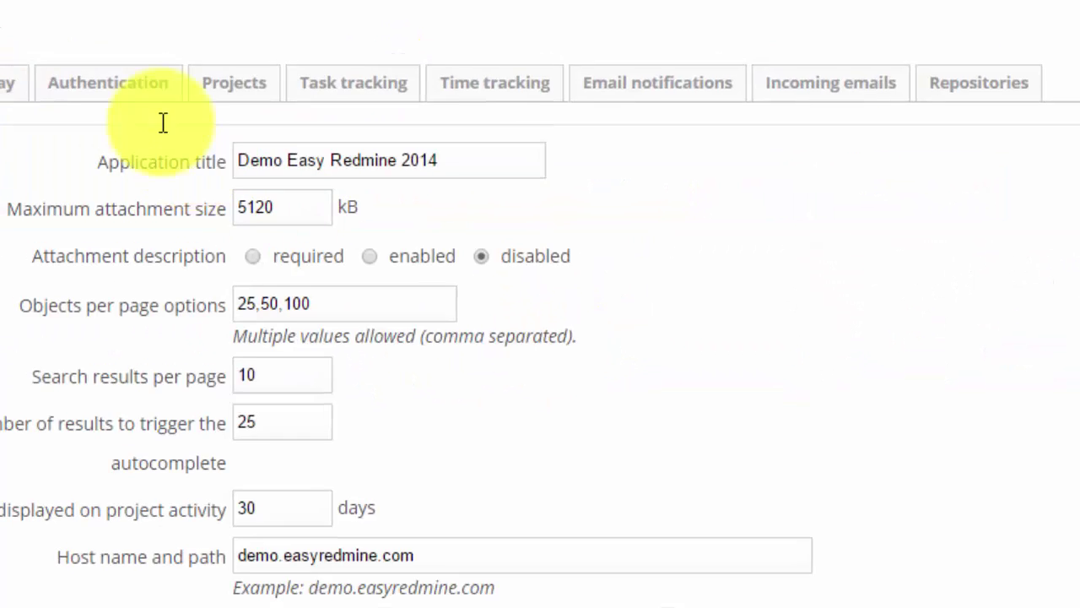
{"action": "left_click", "coordinate": [234, 173]}
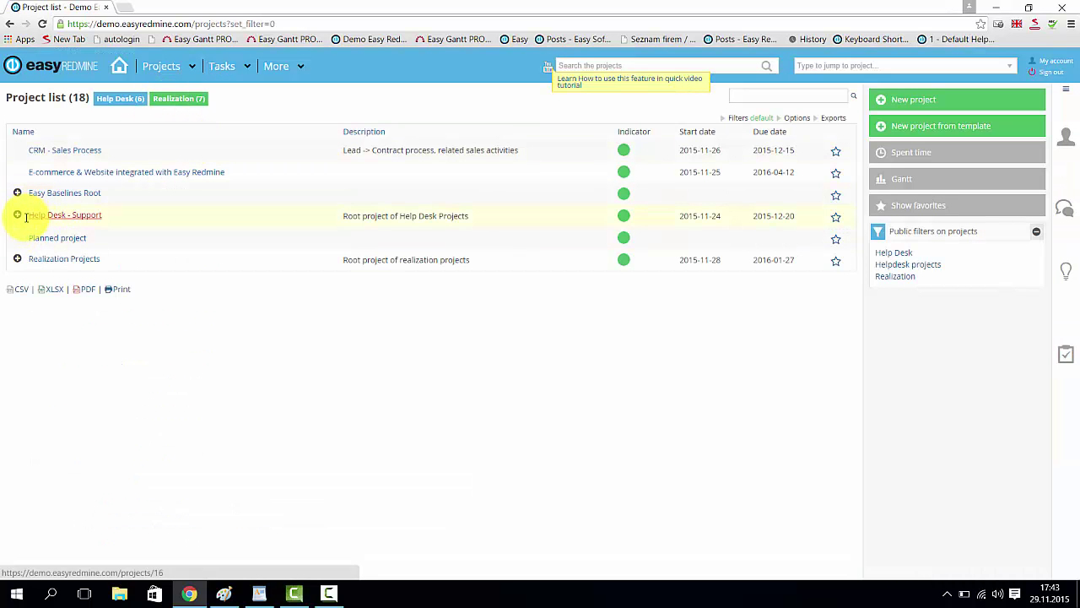
Step: Expand Help Desk - Support and open the settings of the 1 - Default Help Desk project
{"action": "left_click", "coordinate": [18, 216]}
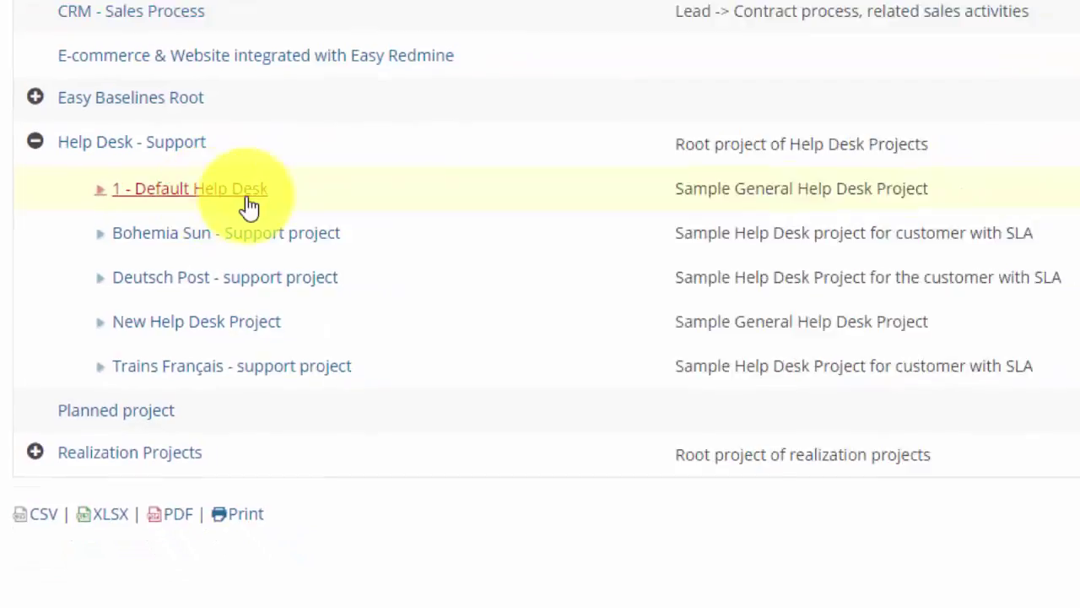
{"action": "left_click", "coordinate": [247, 195]}
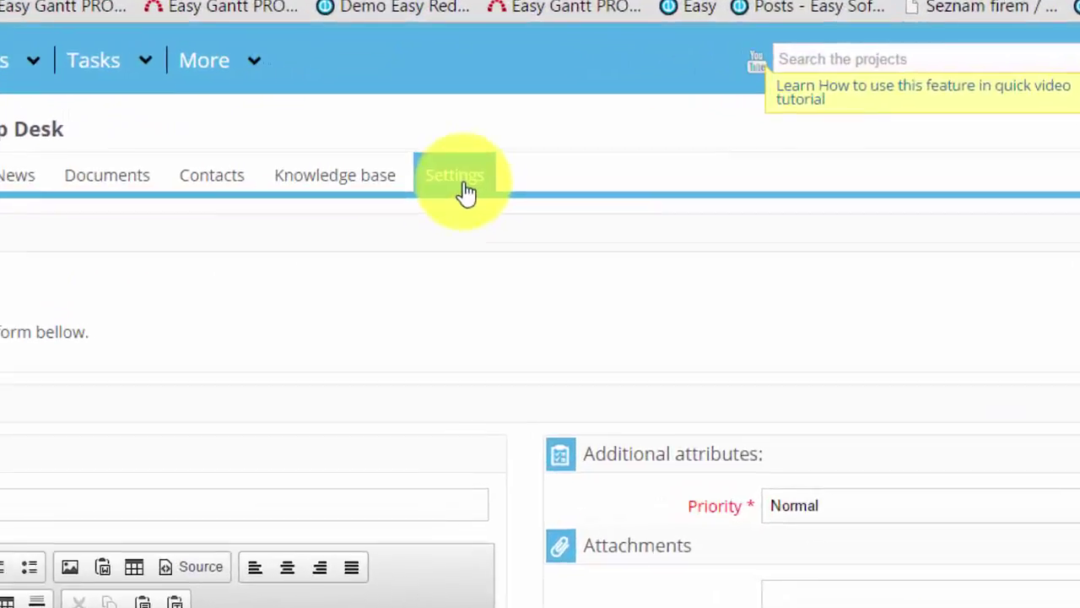
{"action": "left_click", "coordinate": [425, 148]}
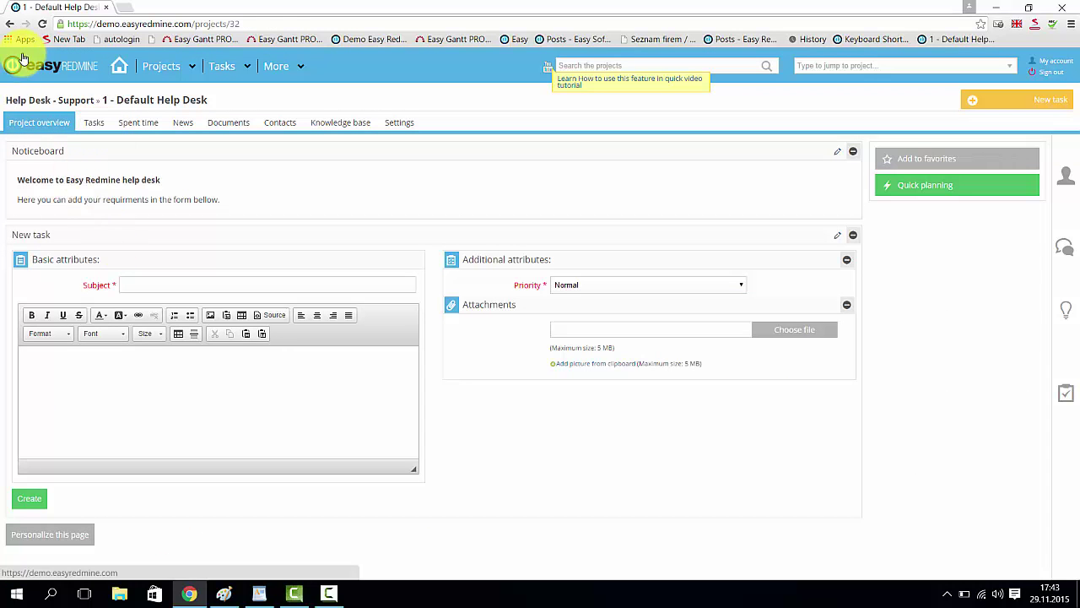
Step: Grant the Anonymous role the Create tasks permission under Task tracking
{"action": "left_click", "coordinate": [287, 65]}
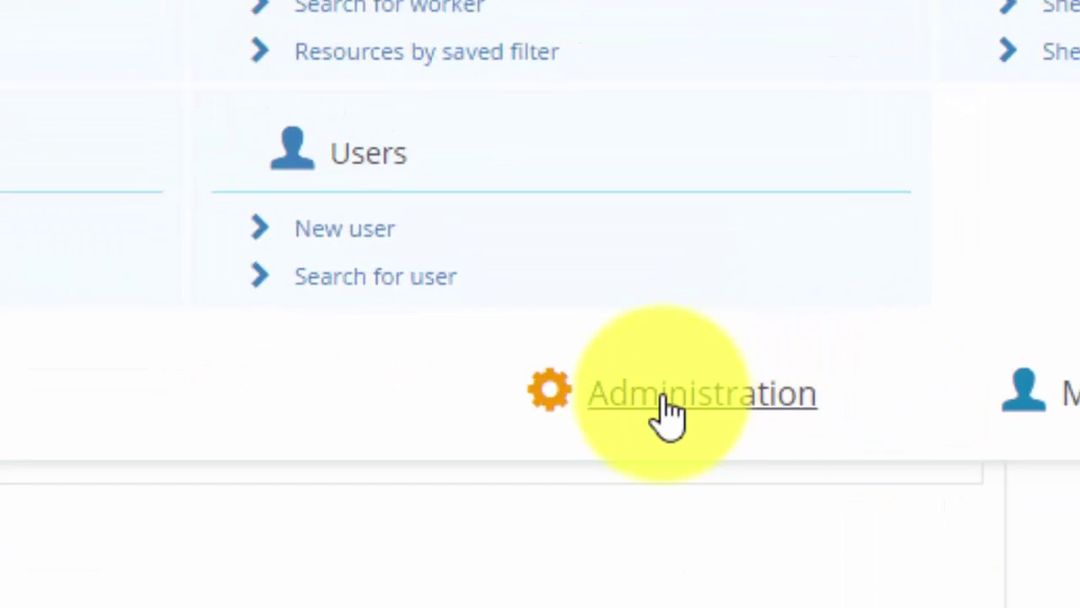
{"action": "left_click", "coordinate": [675, 397]}
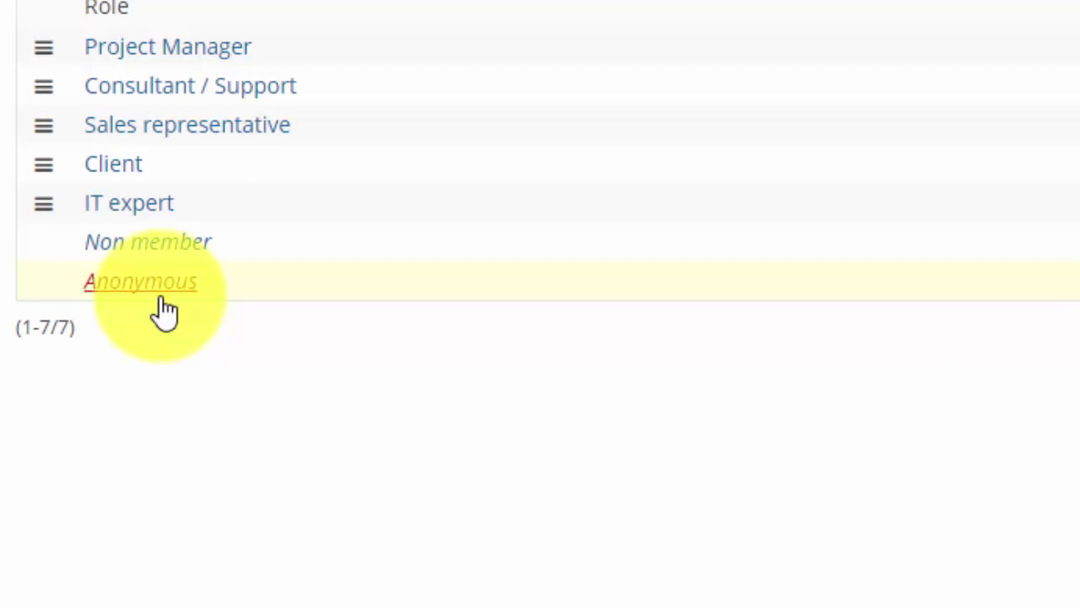
{"action": "left_click", "coordinate": [162, 291]}
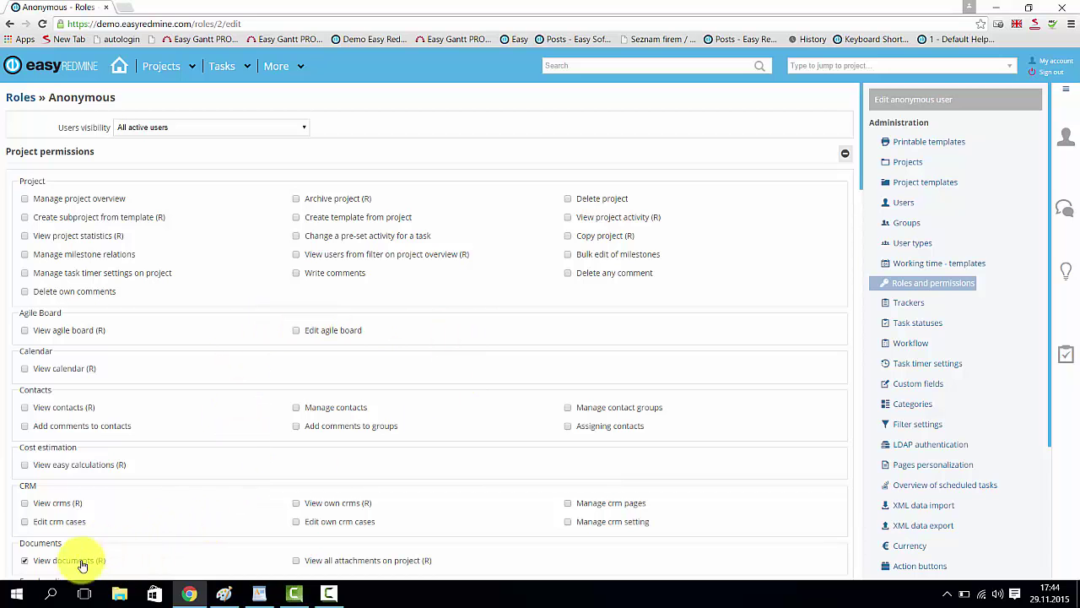
{"action": "scroll", "coordinate": [40, 564], "scroll_direction": "down", "scroll_amount": 3}
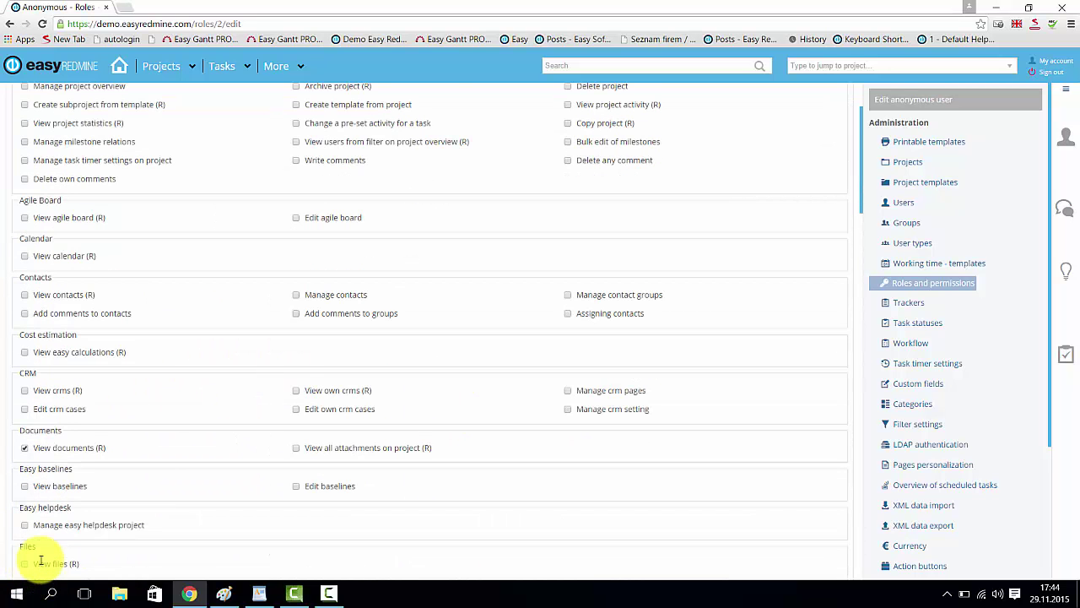
{"action": "scroll", "coordinate": [140, 518], "scroll_direction": "down", "scroll_amount": 3}
{"action": "scroll", "coordinate": [141, 518], "scroll_direction": "down", "scroll_amount": 5}
{"action": "scroll", "coordinate": [142, 517], "scroll_direction": "down", "scroll_amount": 4}
{"action": "scroll", "coordinate": [143, 517], "scroll_direction": "down", "scroll_amount": 1}
{"action": "scroll", "coordinate": [144, 518], "scroll_direction": "down", "scroll_amount": 2}
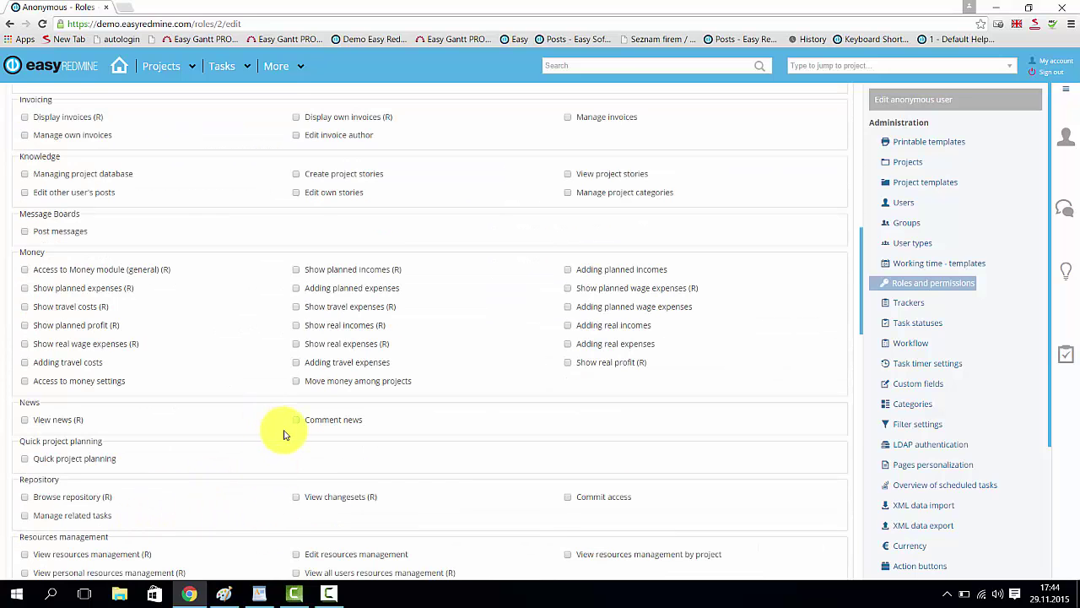
{"action": "scroll", "coordinate": [274, 428], "scroll_direction": "down", "scroll_amount": 4}
{"action": "left_click", "coordinate": [296, 539]}
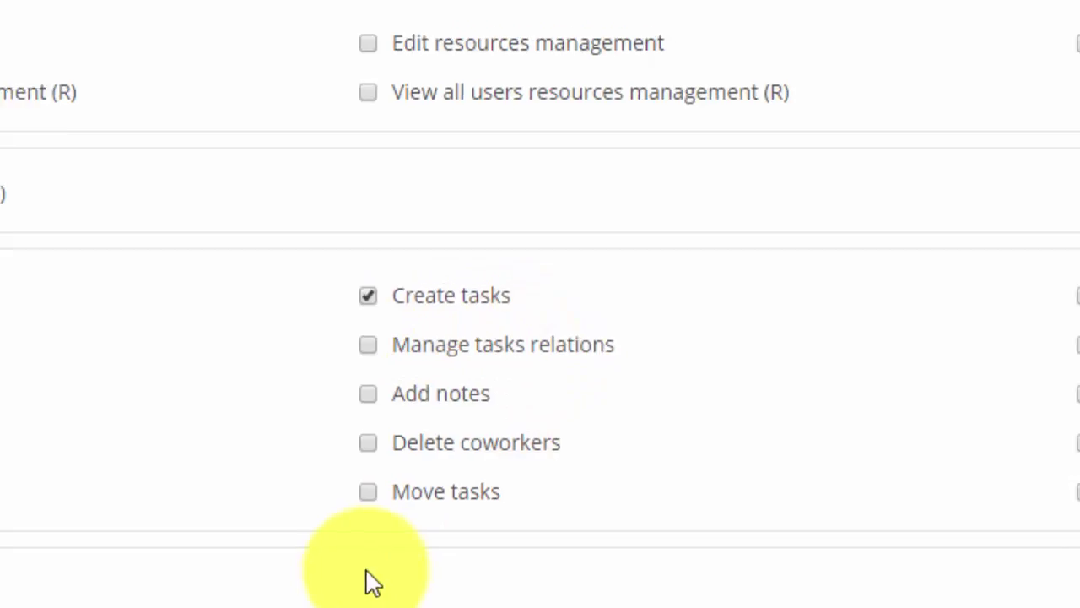
Step: Save the Anonymous role's permission changes
{"action": "scroll", "coordinate": [296, 532], "scroll_direction": "down", "scroll_amount": 3}
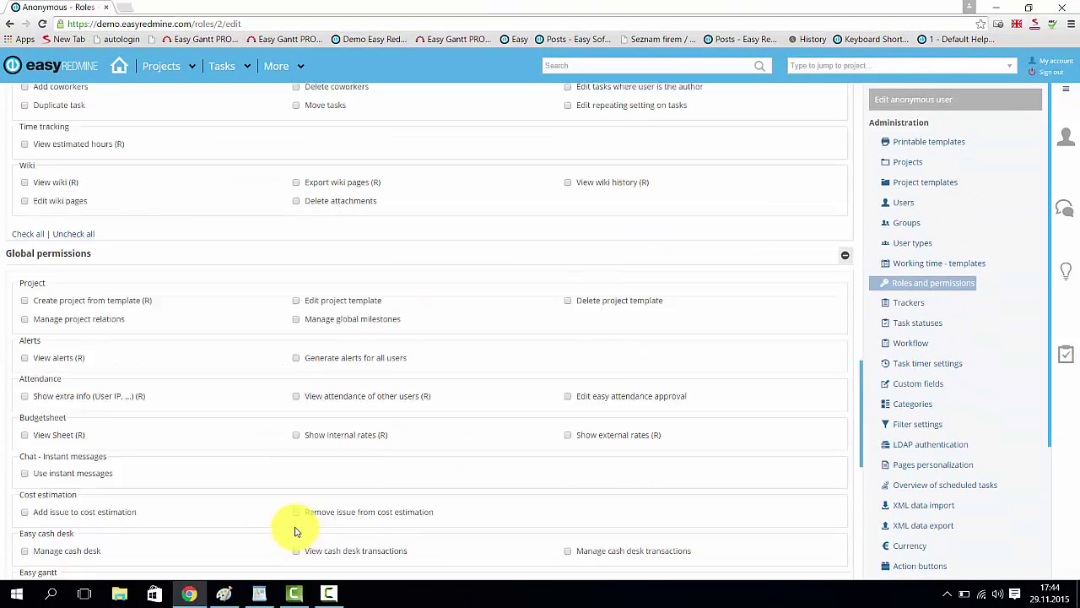
{"action": "scroll", "coordinate": [296, 532], "scroll_direction": "down", "scroll_amount": 3}
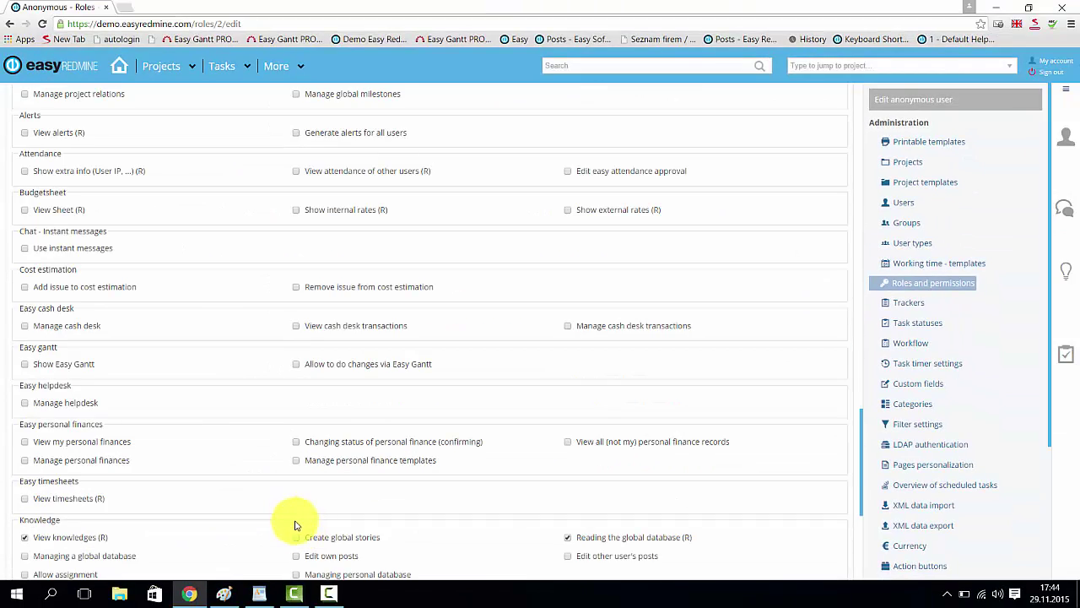
{"action": "scroll", "coordinate": [200, 540], "scroll_direction": "down", "scroll_amount": 1}
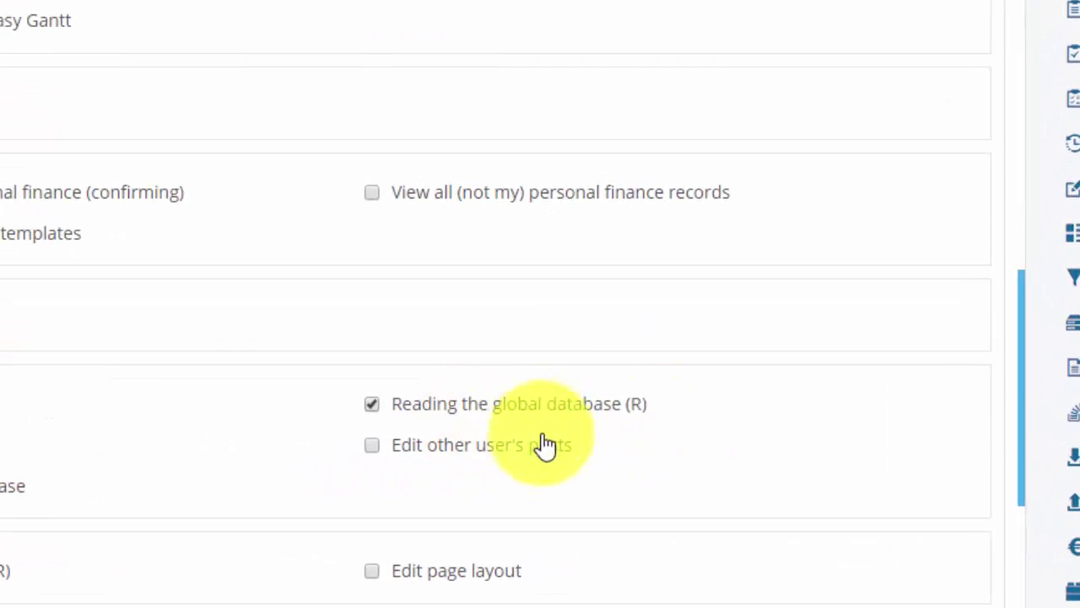
{"action": "scroll", "coordinate": [426, 473], "scroll_direction": "down", "scroll_amount": 1}
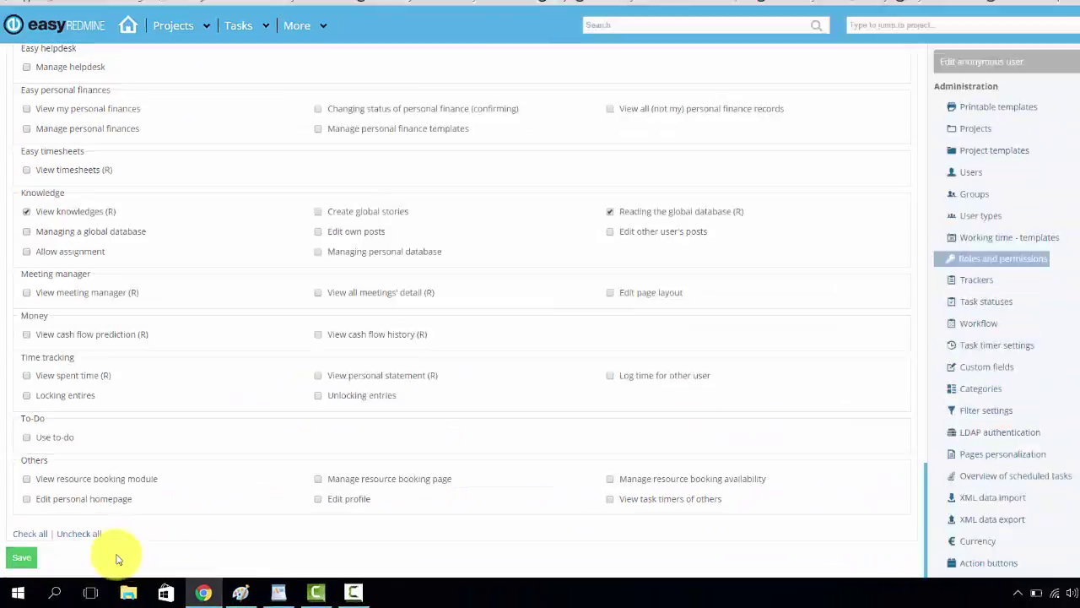
{"action": "left_click", "coordinate": [24, 550]}
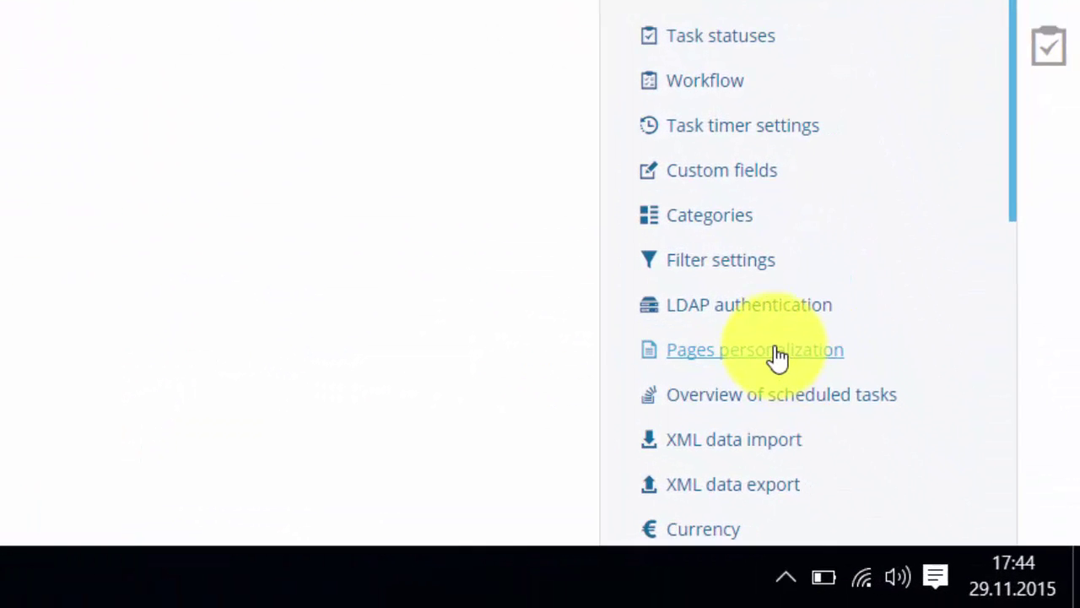
Step: Open Pages personalization to reach the project homepage templates
{"action": "left_click", "coordinate": [854, 417]}
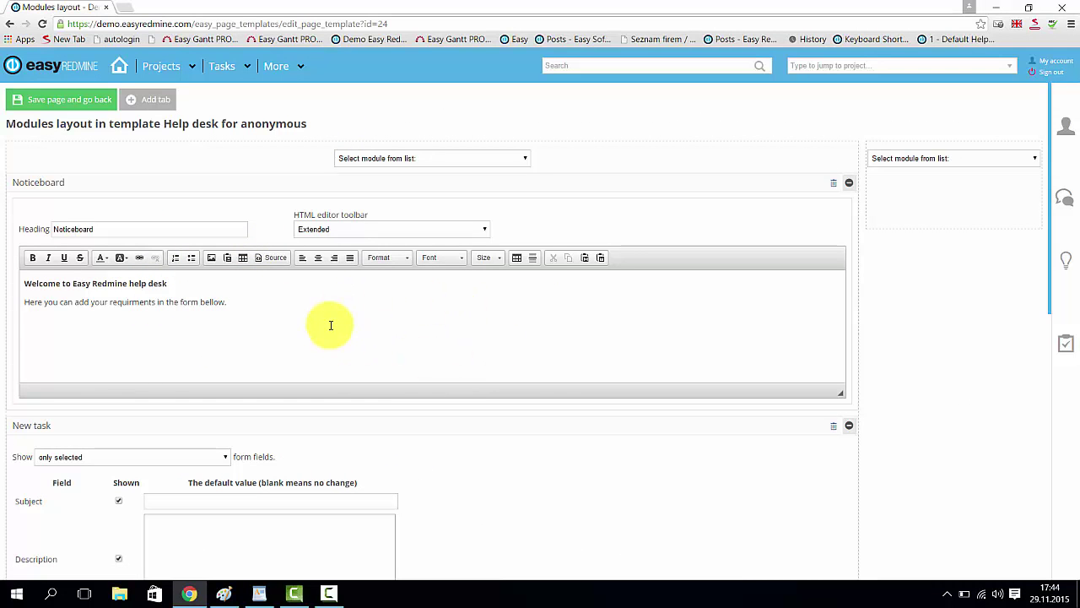
Step: Select both noticeboard lines and review the New task form fields
{"action": "left_click_drag", "start_coordinate": [313, 321], "coordinate": [66, 312]}
{"action": "left_click_drag", "start_coordinate": [4, 284], "coordinate": [277, 313]}
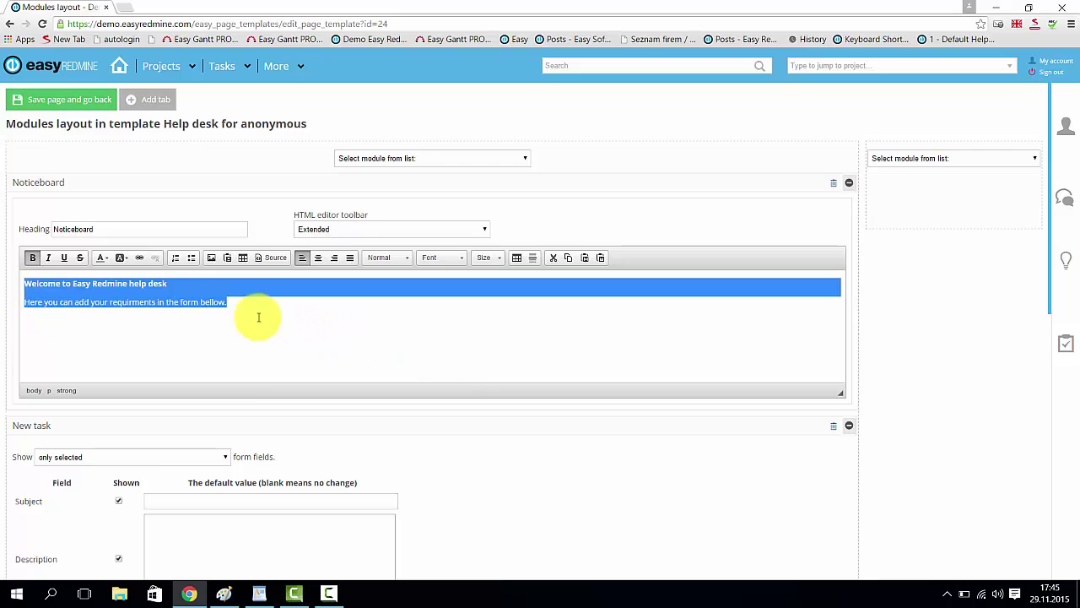
{"action": "scroll", "coordinate": [304, 489], "scroll_direction": "down", "scroll_amount": 2}
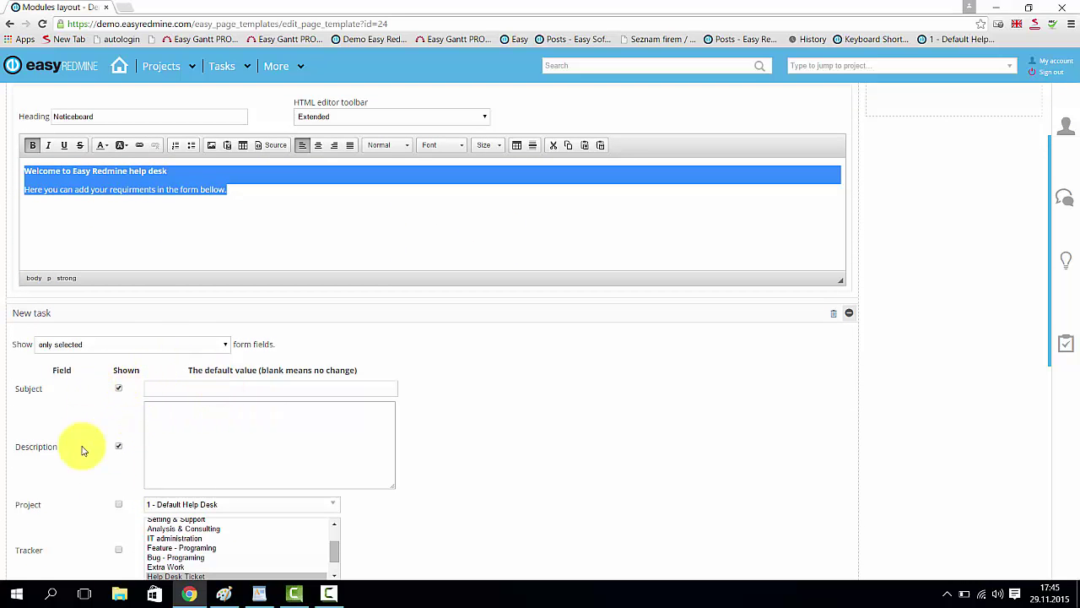
{"action": "scroll", "coordinate": [161, 434], "scroll_direction": "down", "scroll_amount": 2}
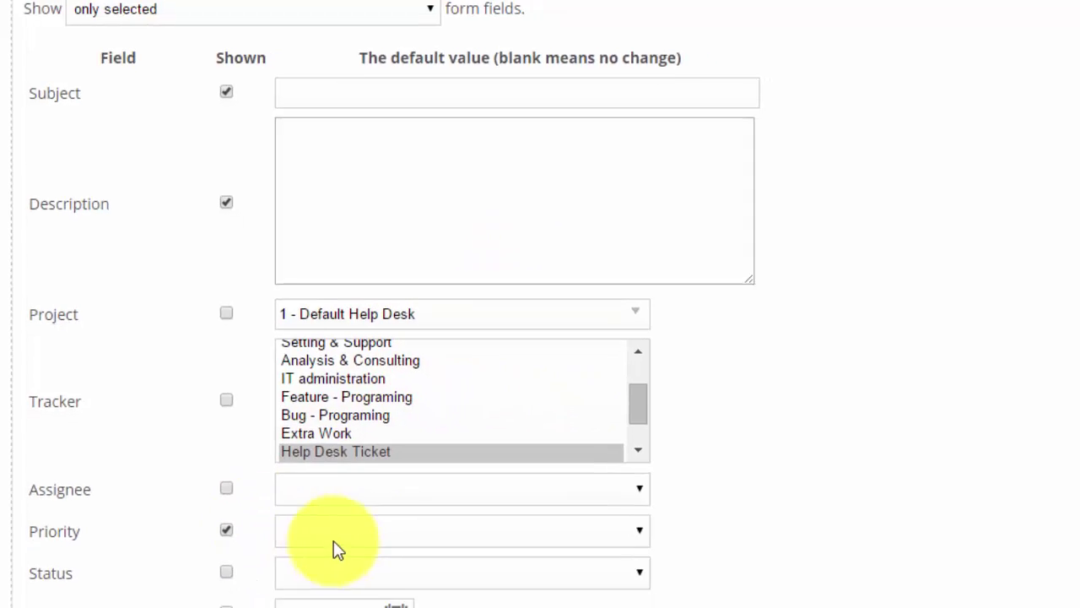
Step: Check the Priority choices, then save the Help desk for anonymous layout
{"action": "left_click", "coordinate": [362, 556]}
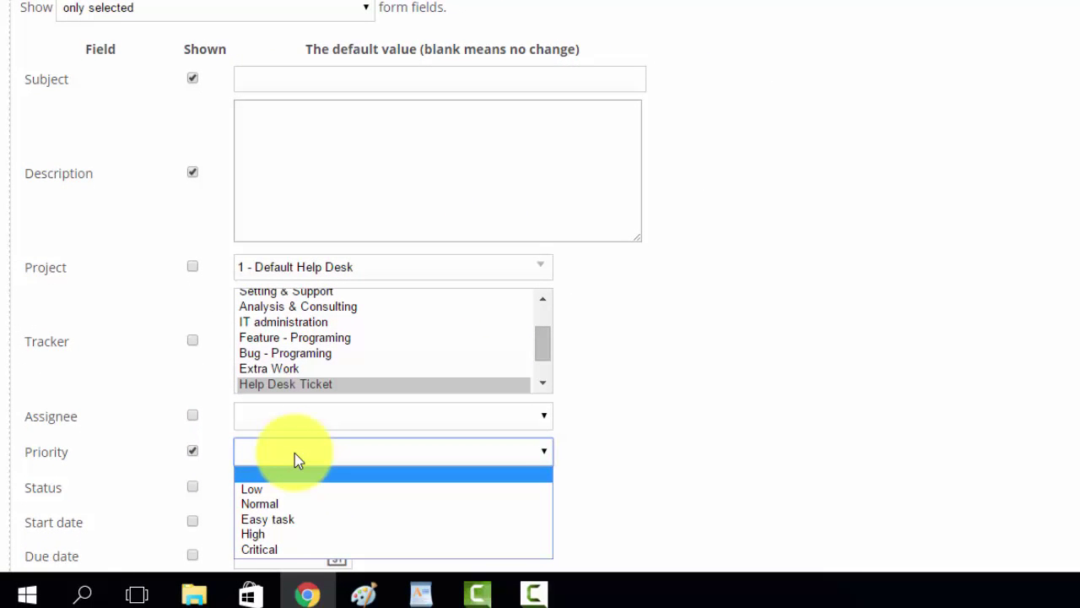
{"action": "scroll", "coordinate": [295, 454], "scroll_direction": "down", "scroll_amount": 2}
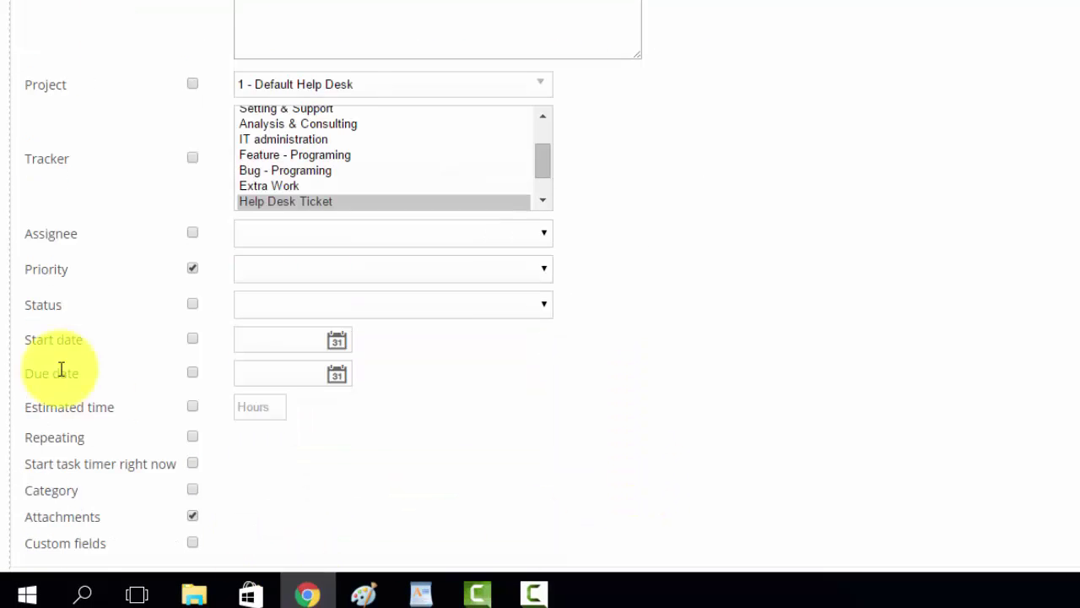
{"action": "scroll", "coordinate": [274, 538], "scroll_direction": "down", "scroll_amount": 4}
{"action": "scroll", "coordinate": [634, 518], "scroll_direction": "up", "scroll_amount": 2}
{"action": "scroll", "coordinate": [459, 447], "scroll_direction": "up", "scroll_amount": 5}
{"action": "left_click", "coordinate": [271, 304]}
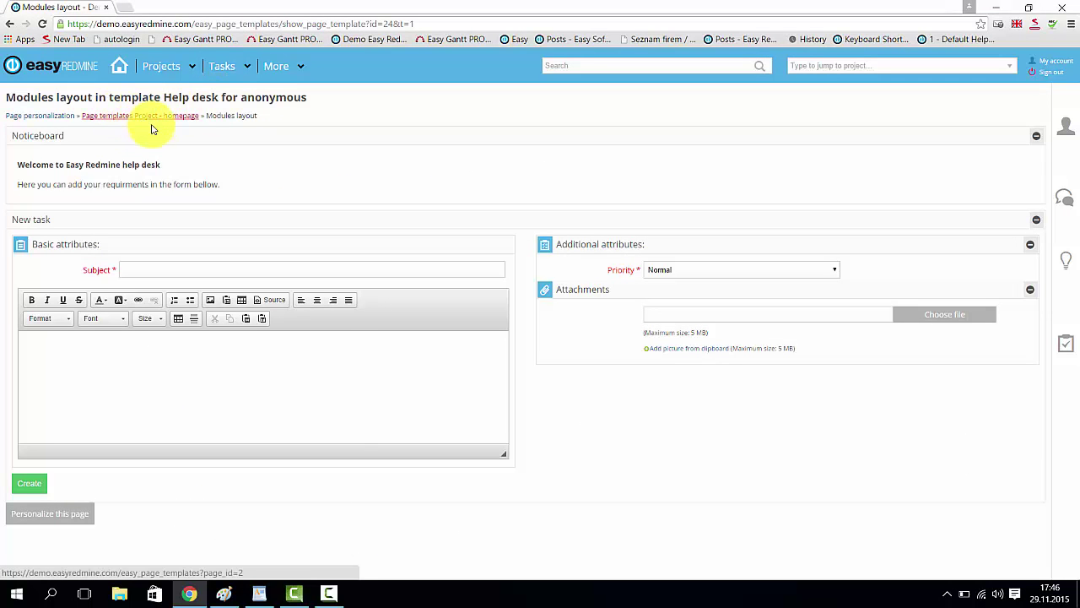
Step: Apply the Help desk for anonymous template to the 1 - Default Help Desk project
{"action": "left_click", "coordinate": [152, 118]}
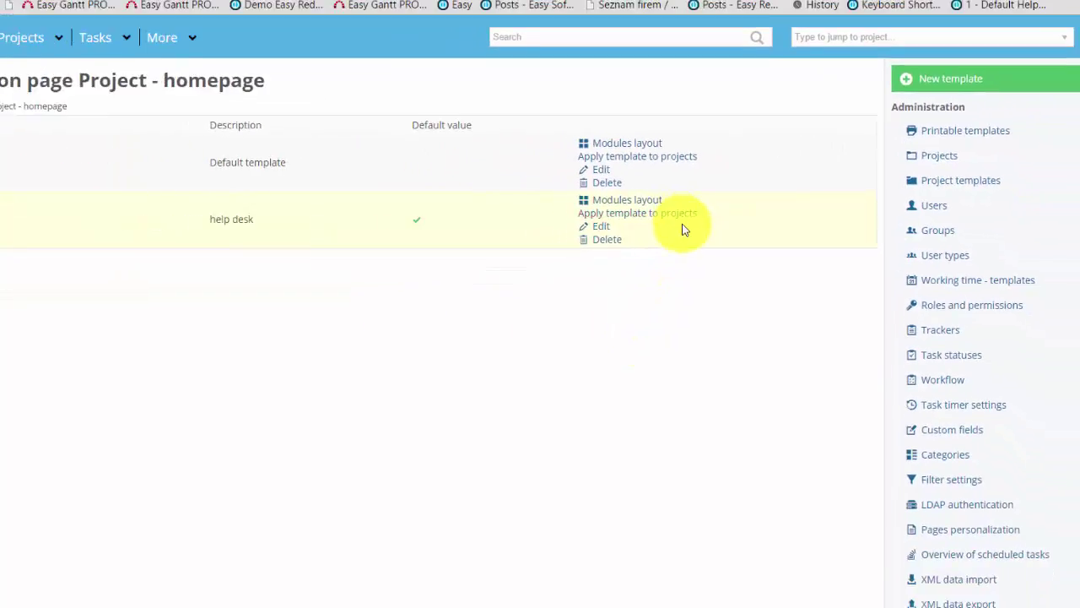
{"action": "left_click", "coordinate": [608, 235]}
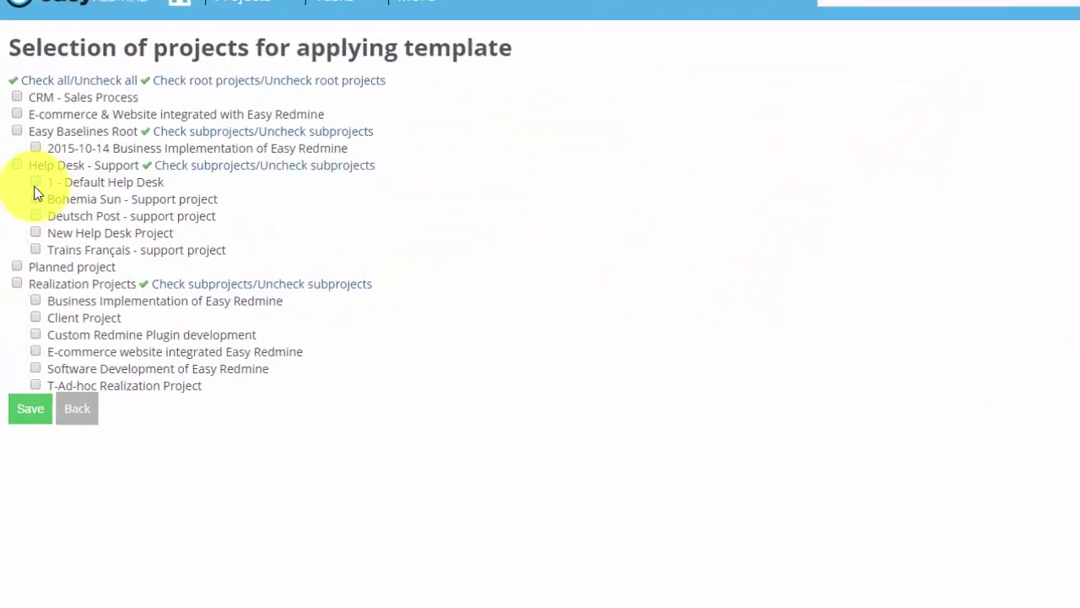
{"action": "left_click", "coordinate": [24, 190]}
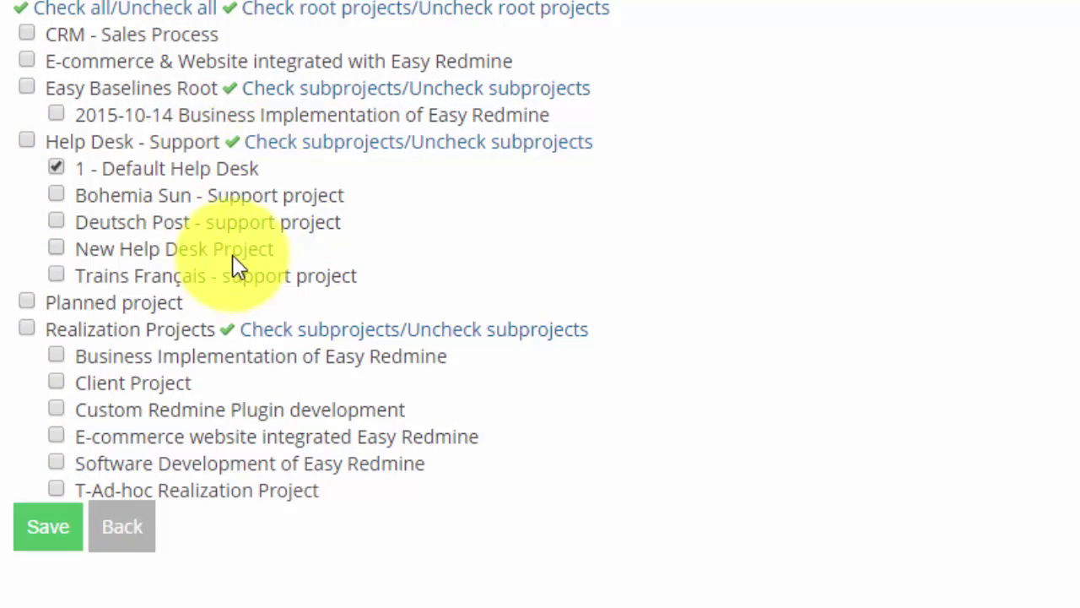
{"action": "left_click", "coordinate": [36, 521]}
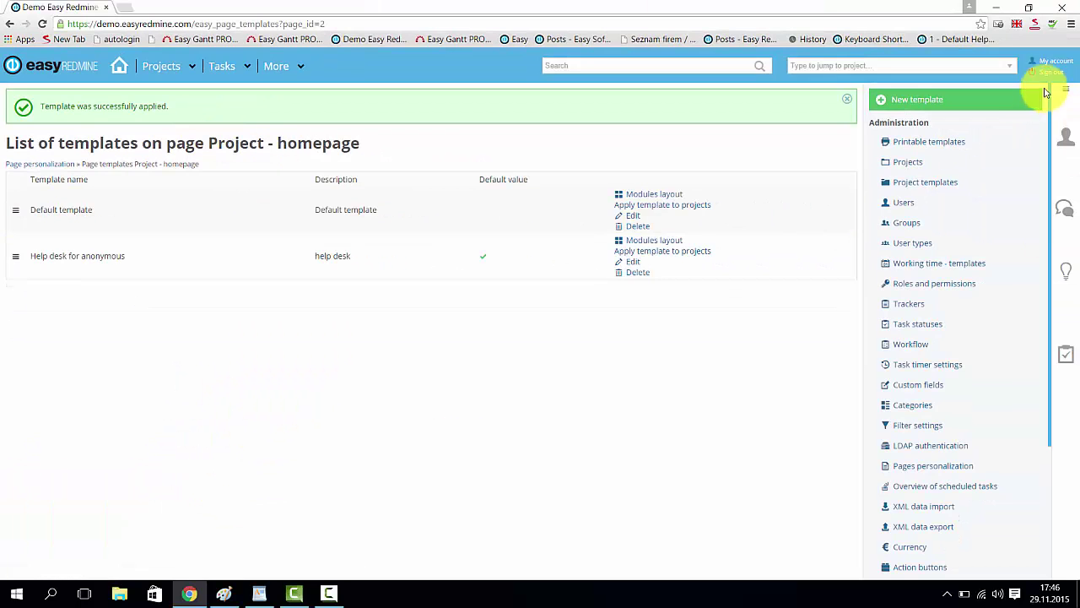
Step: Sign out and view the 1 - Default Help Desk overview as an anonymous visitor
{"action": "left_click", "coordinate": [1049, 73]}
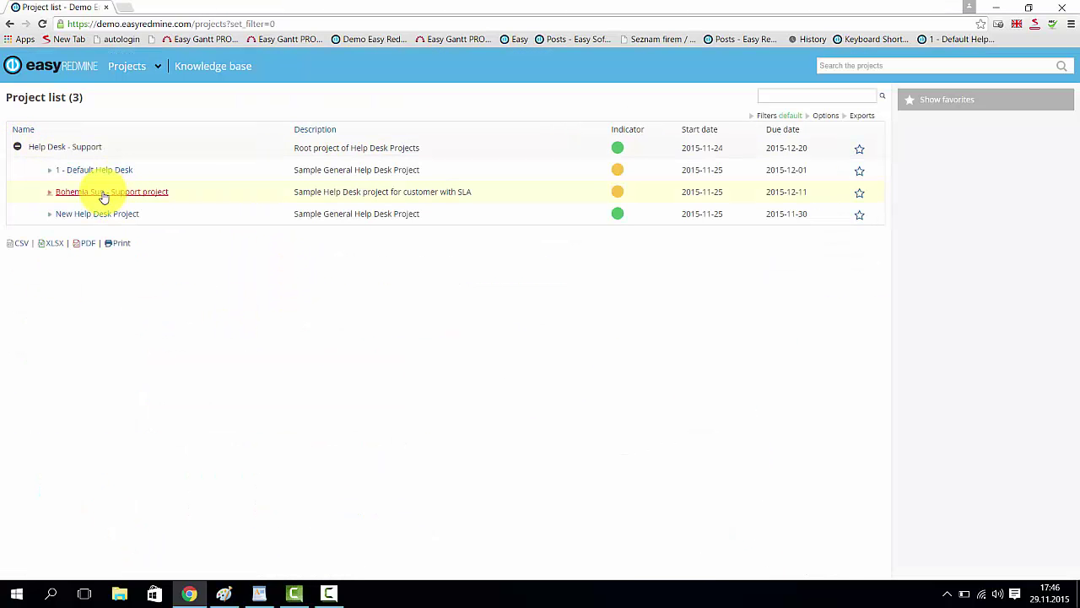
{"action": "left_click", "coordinate": [92, 171]}
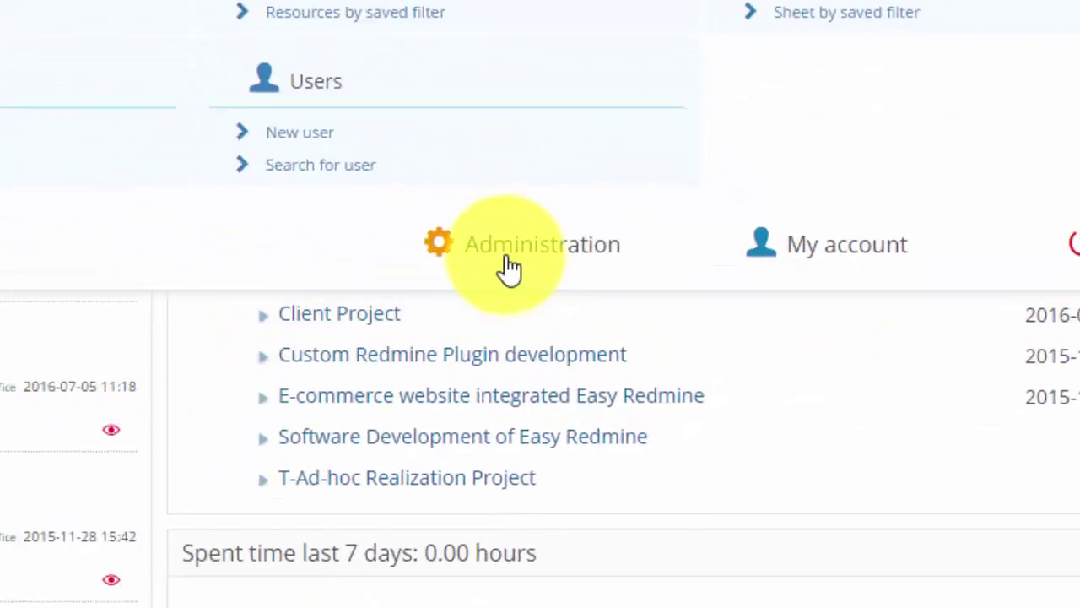
Step: From Administration, open the user's My page editor showing Noticeboard and Knowledge posts modules
{"action": "left_click", "coordinate": [641, 306]}
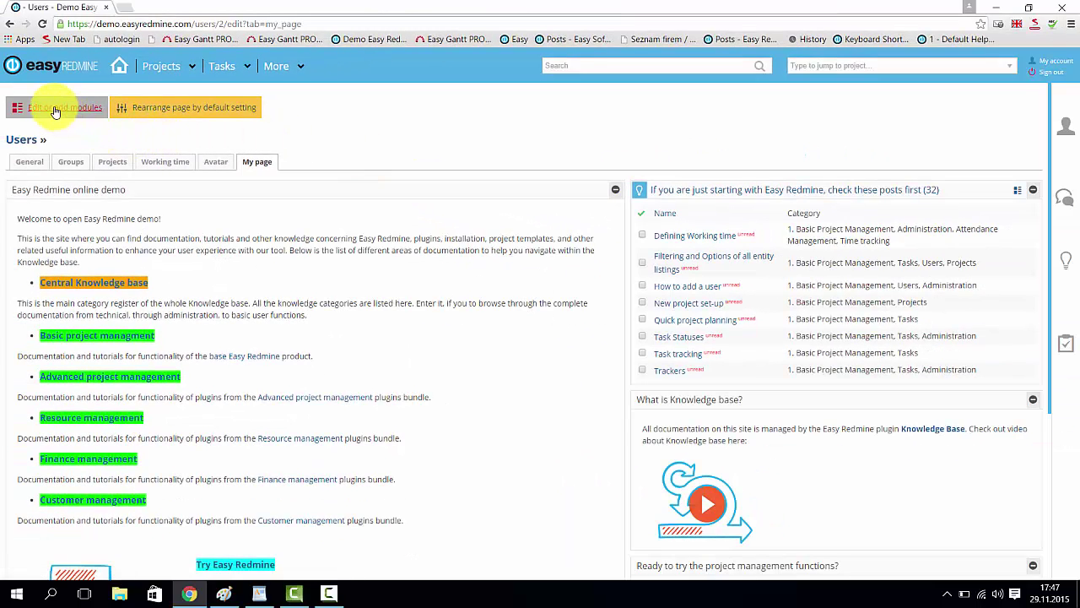
{"action": "left_click", "coordinate": [55, 112]}
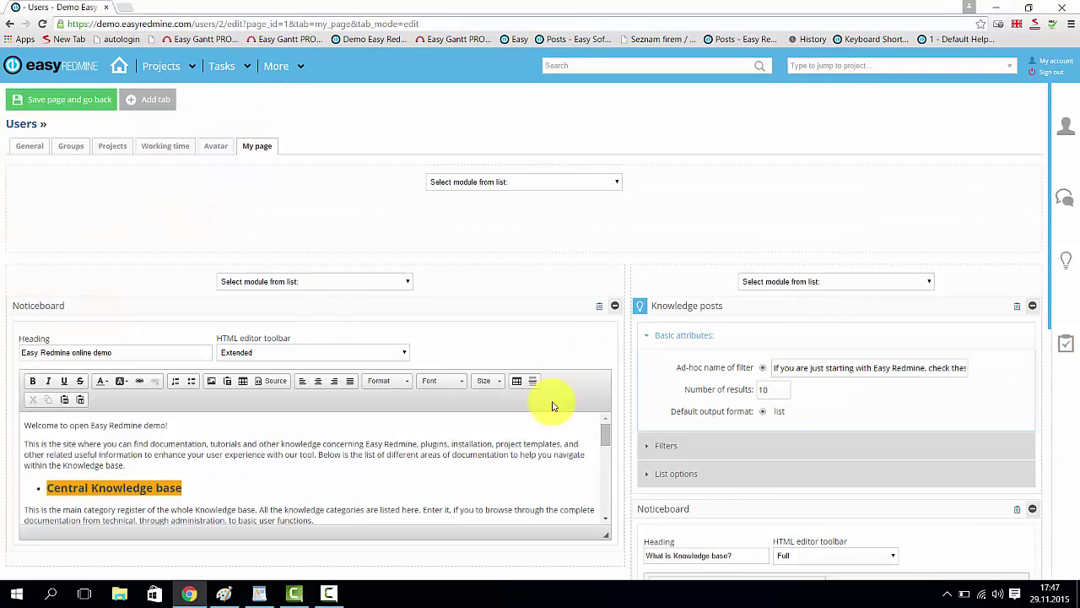
{"action": "scroll", "coordinate": [548, 371], "scroll_direction": "down", "scroll_amount": 3}
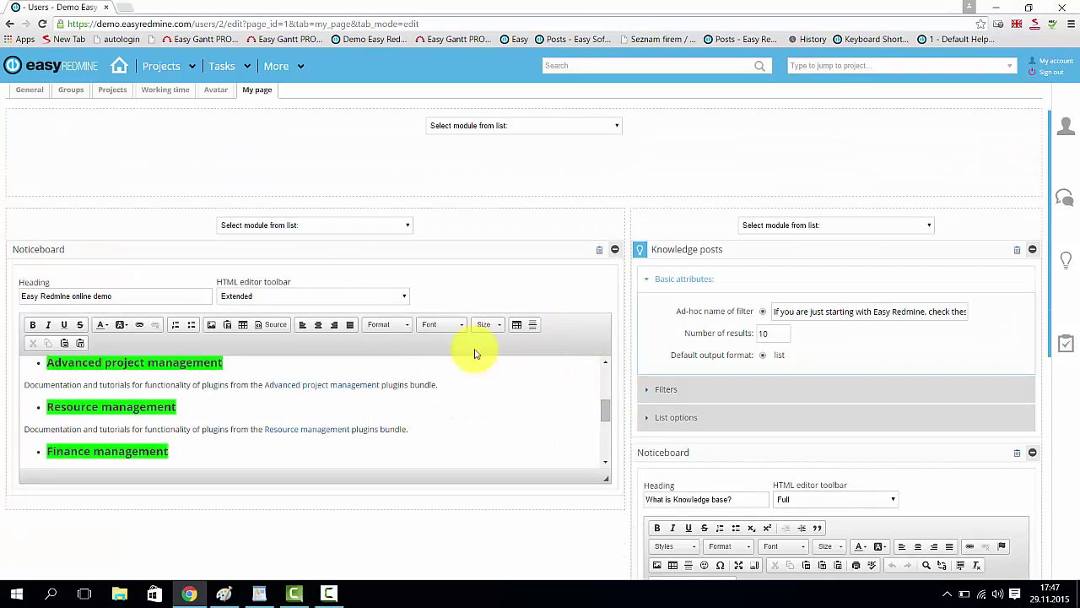